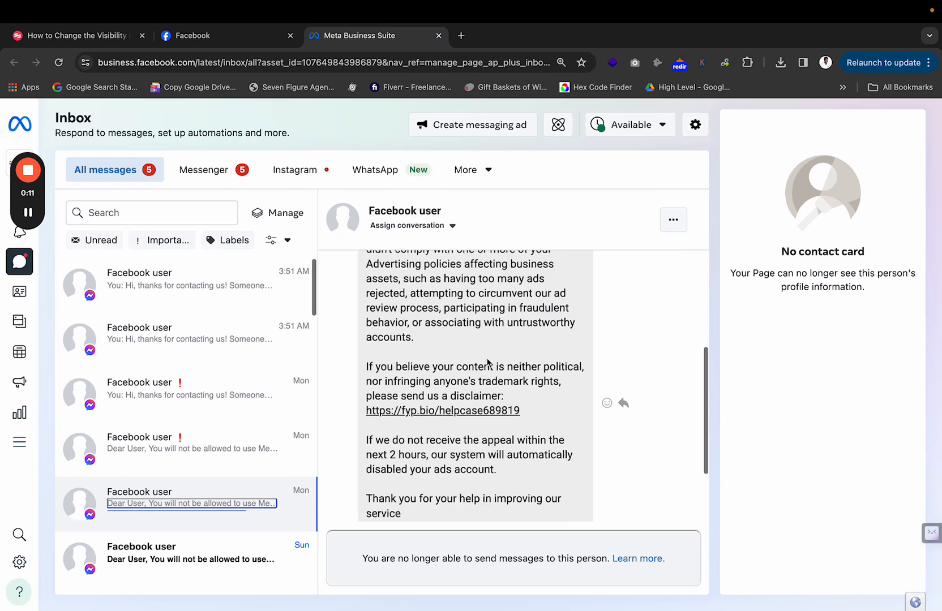
Step: Read through the message about Meta advertising policies in the open Facebook user conversation
scroll(487, 360, up, 2)
scroll(488, 363, up, 4)
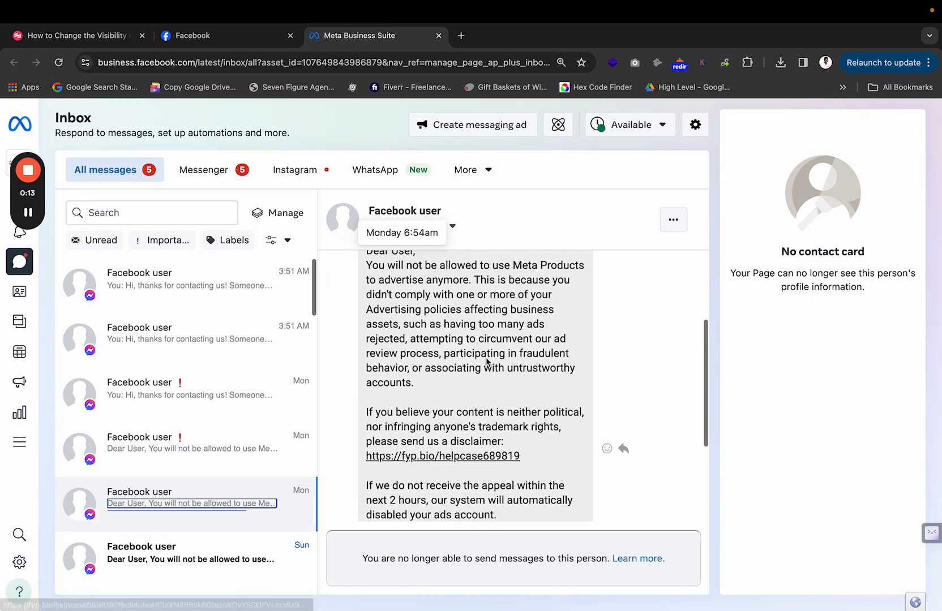
scroll(487, 362, down, 3)
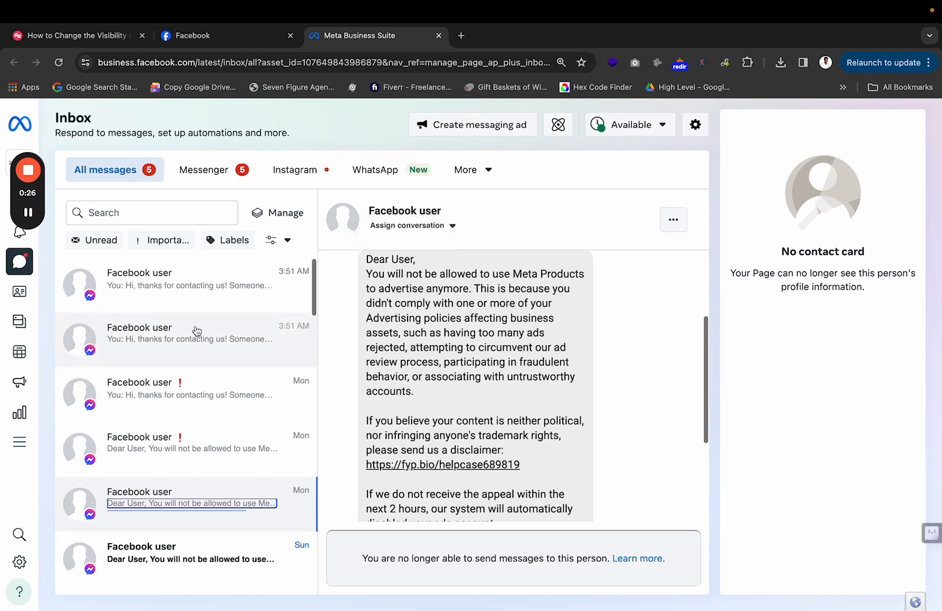
scroll(446, 407, down, 3)
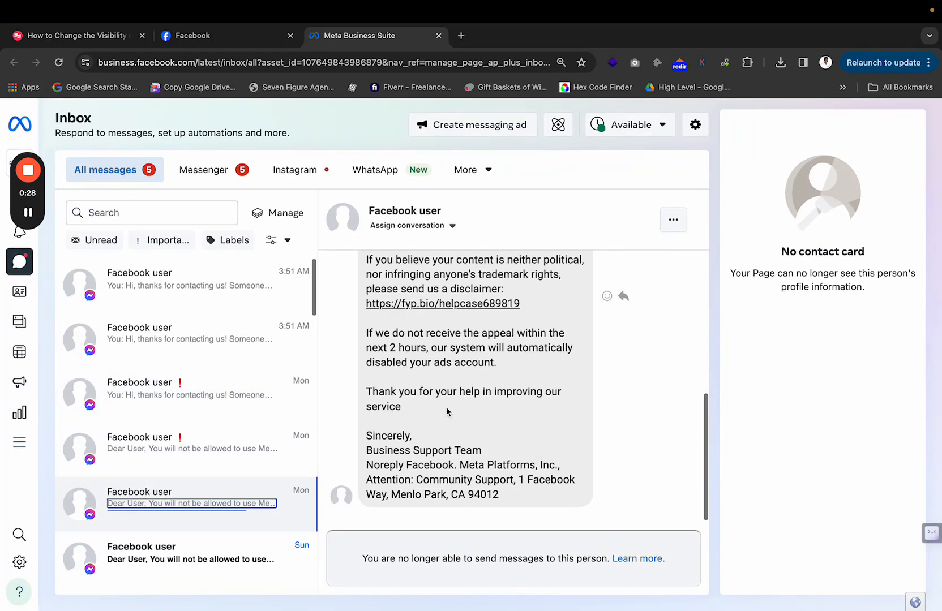
scroll(476, 429, up, 3)
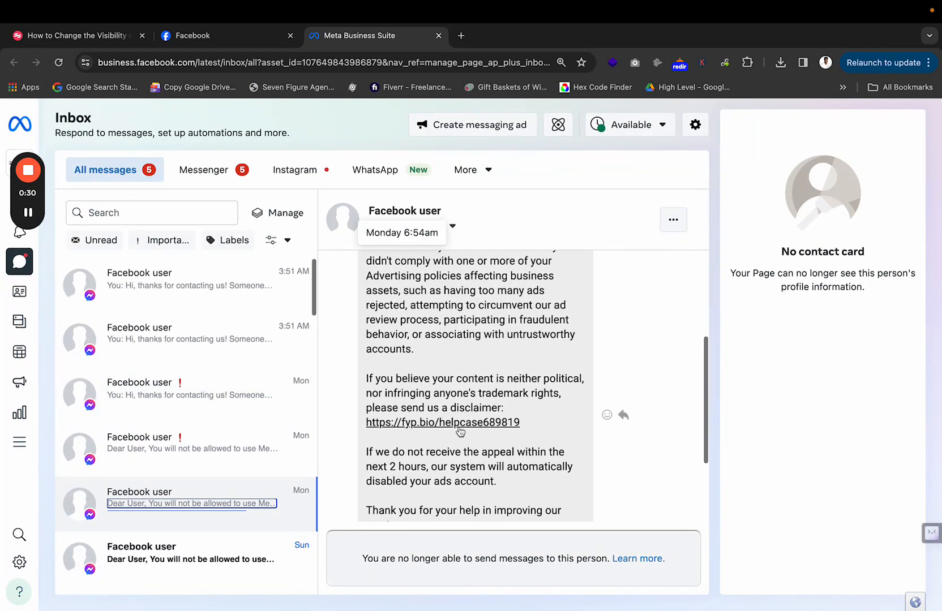
scroll(499, 331, up, 3)
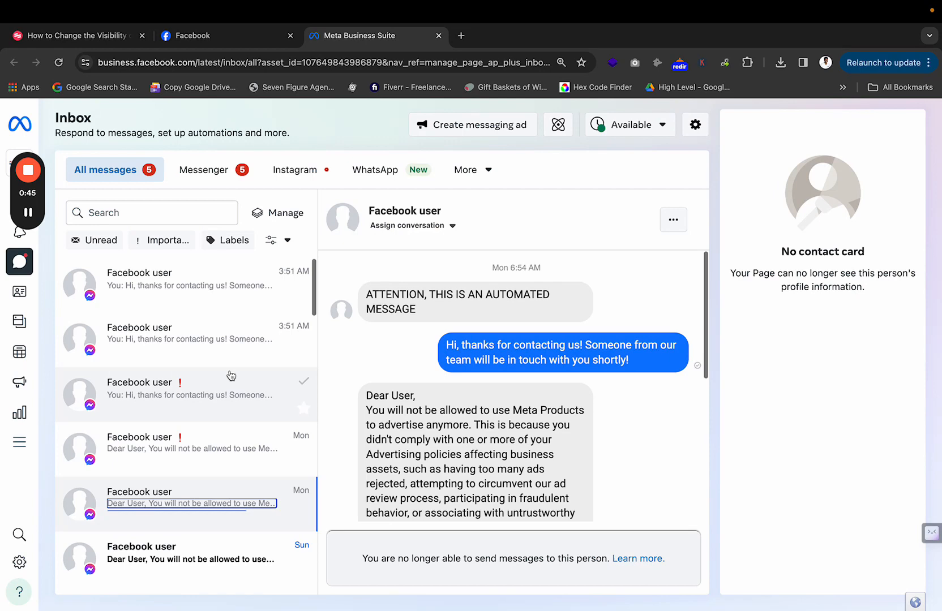
Step: Switch to Facebook and change the active profile to the Pressure Washing Marketing Pros Page
click(220, 36)
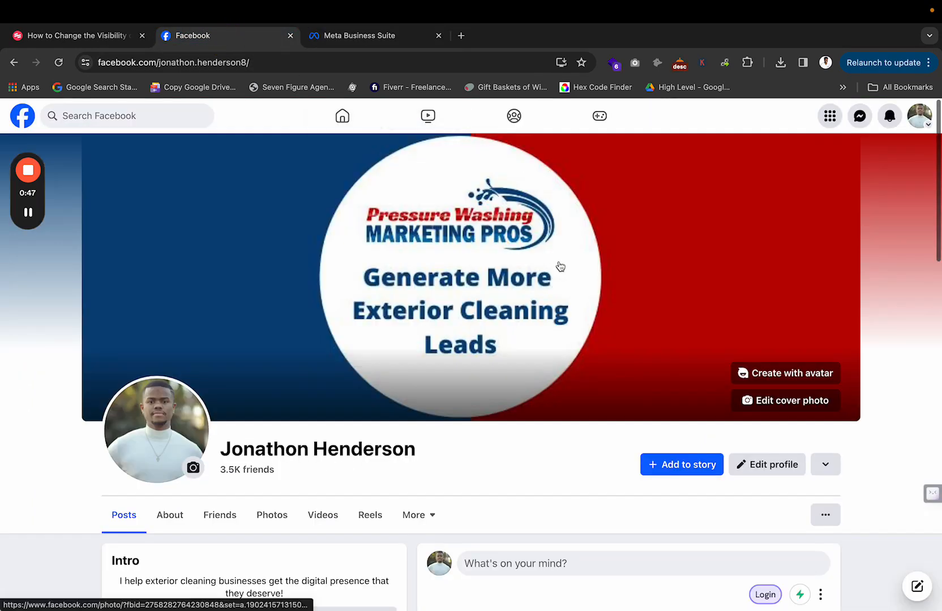
click(922, 119)
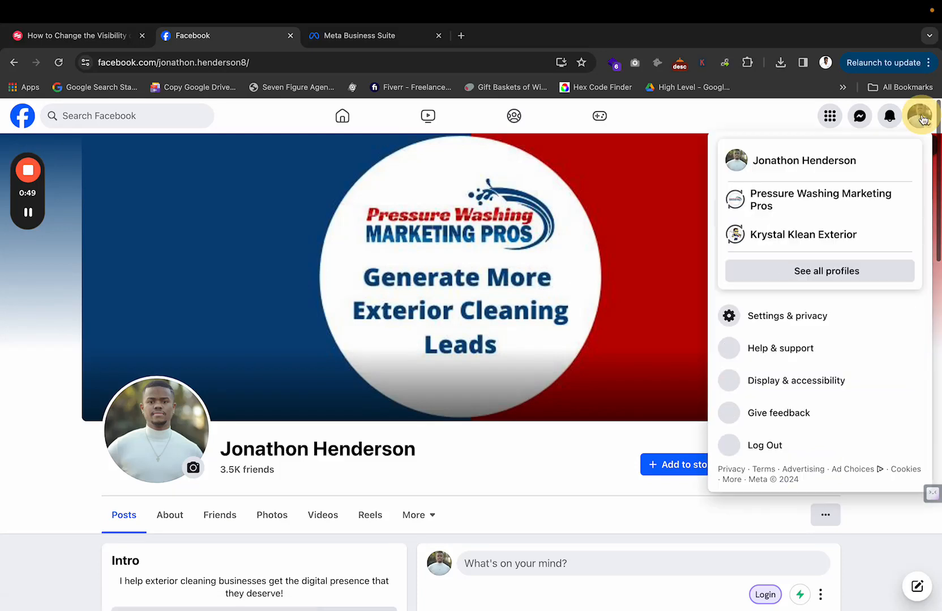
click(810, 204)
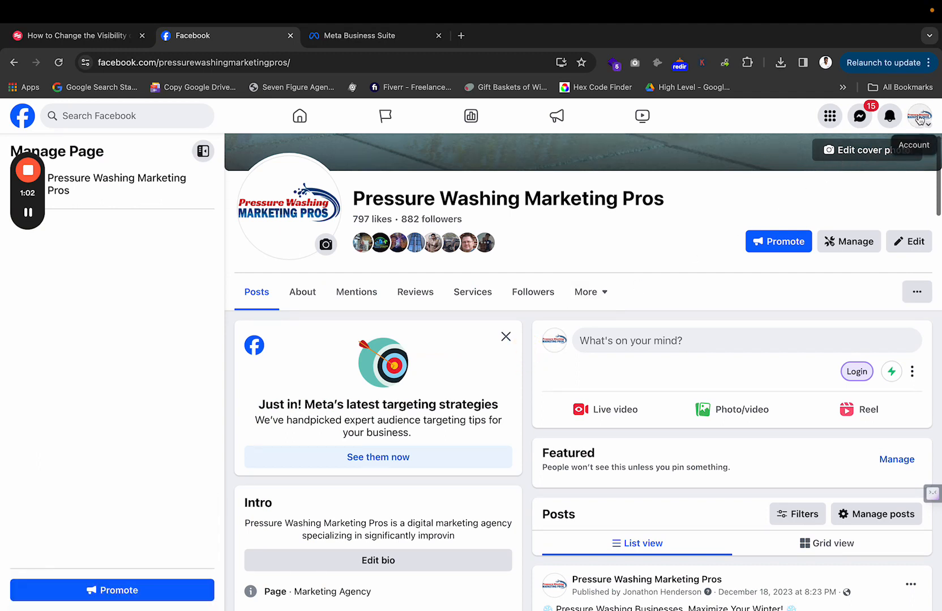
Step: Open the Page's settings and bring up the Public posts section of its privacy settings
click(920, 119)
click(832, 317)
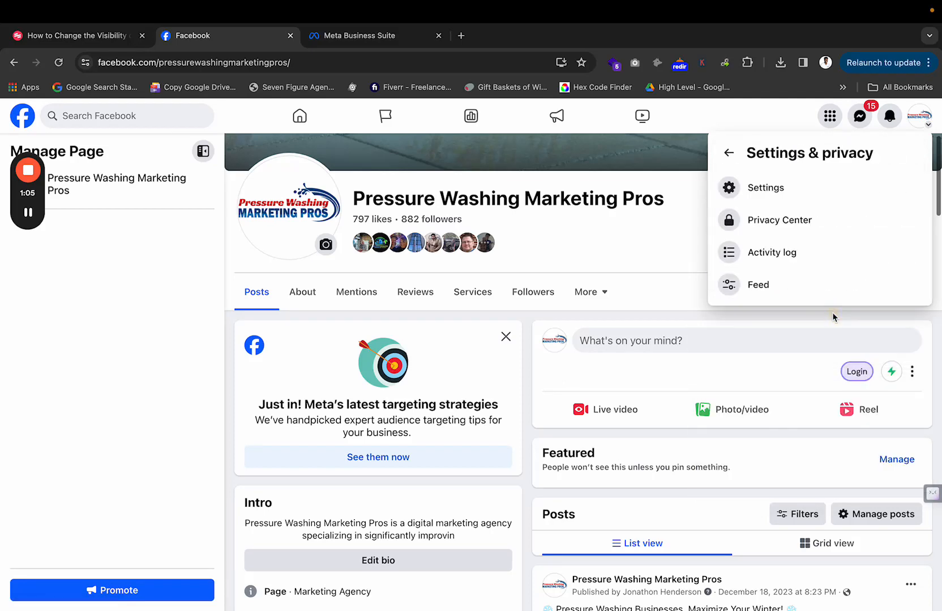
click(804, 194)
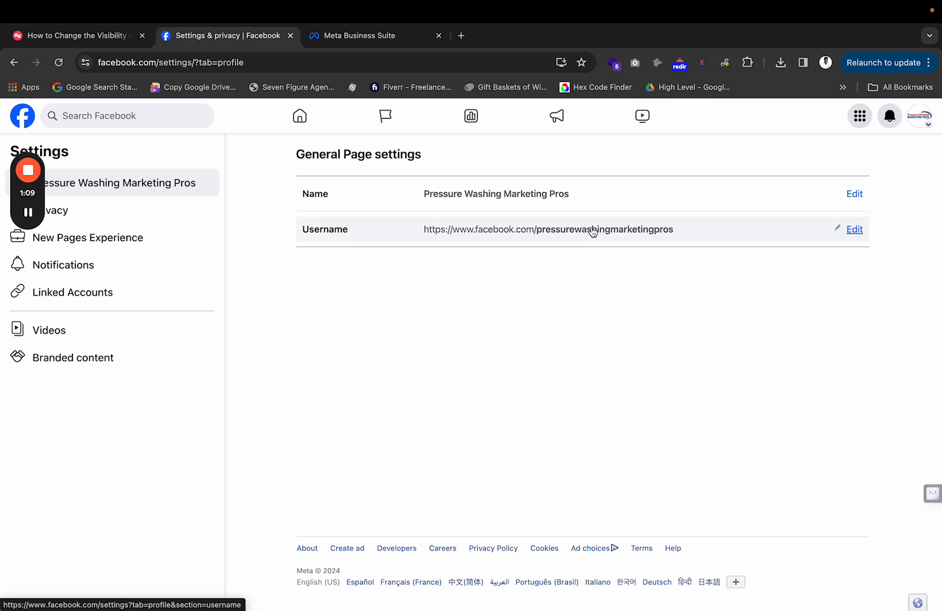
click(143, 214)
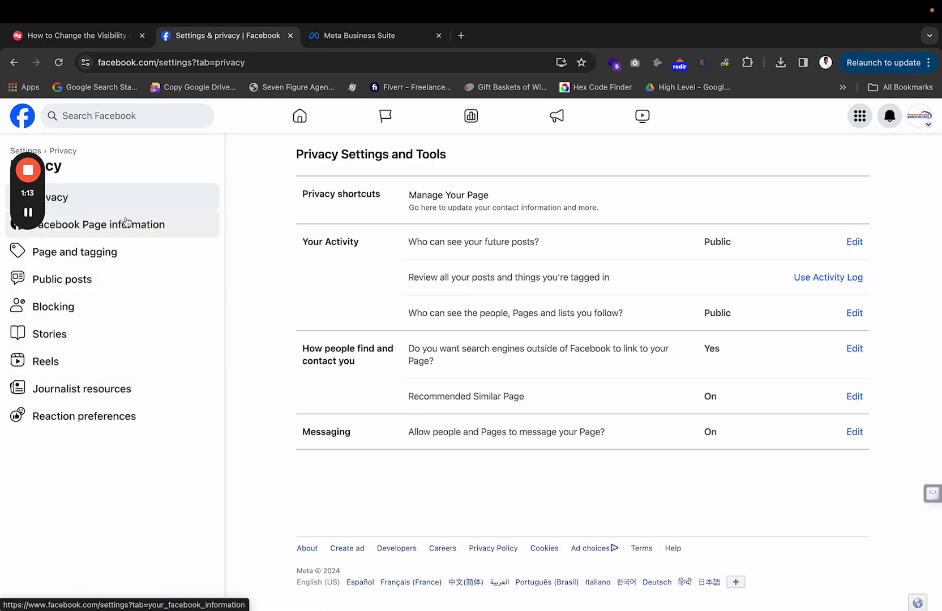
mouse_move(22, 199)
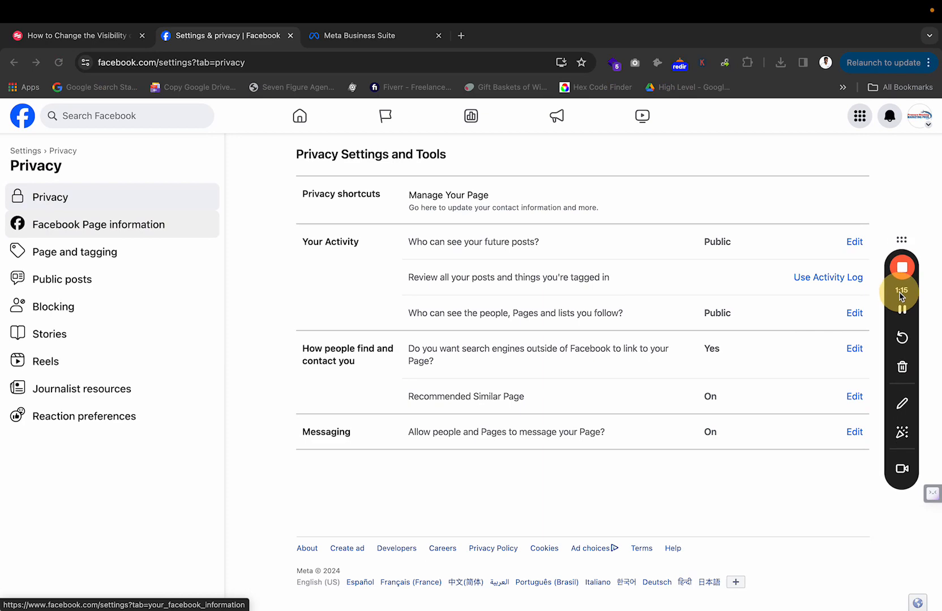
click(81, 283)
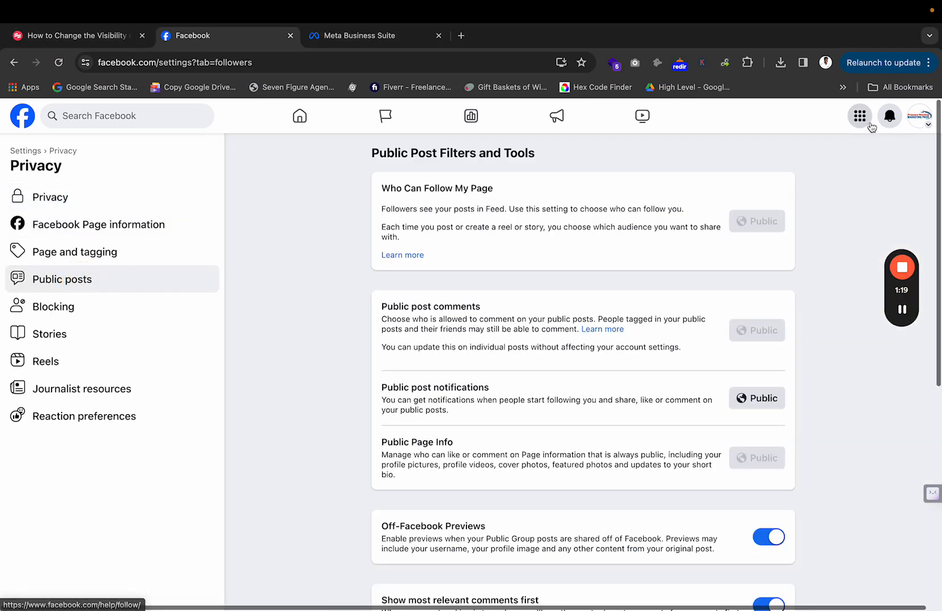
Step: Return to the Page's general settings and reopen the Public posts section under Privacy
click(920, 117)
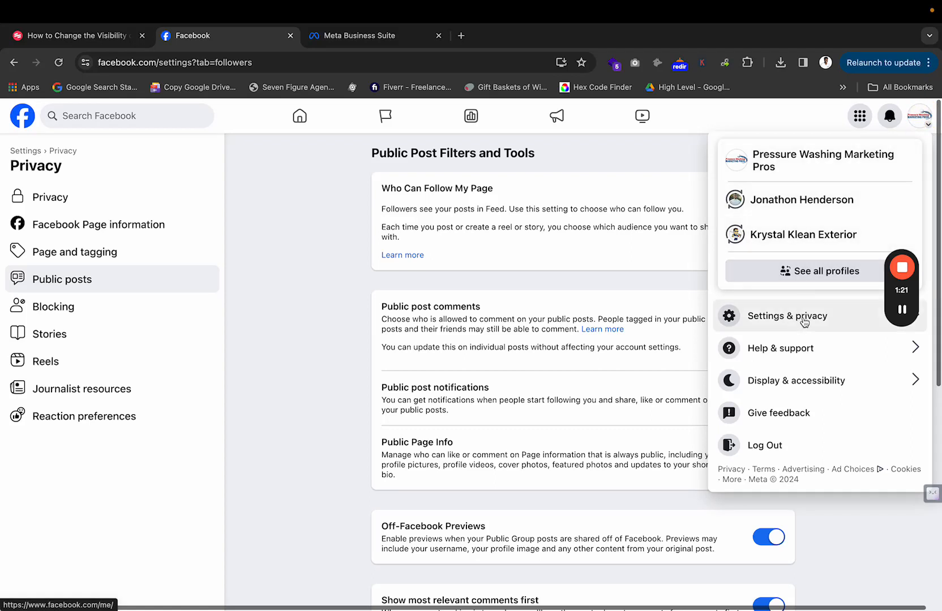
click(788, 316)
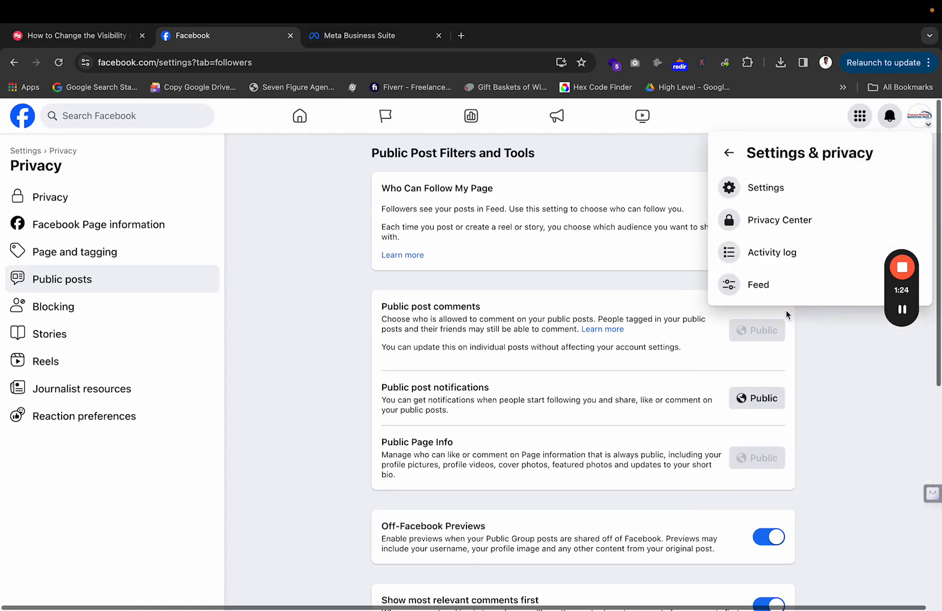
click(786, 192)
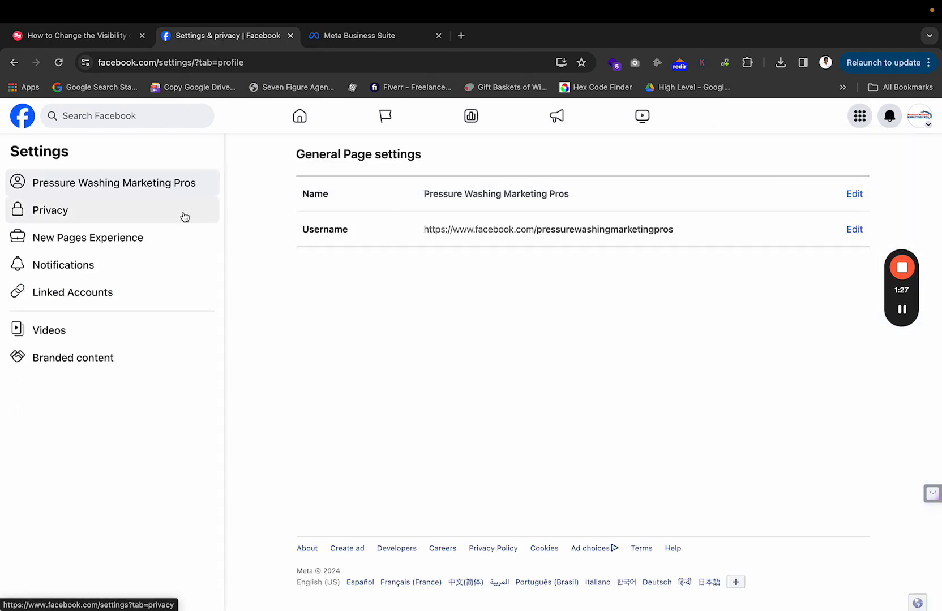
click(134, 215)
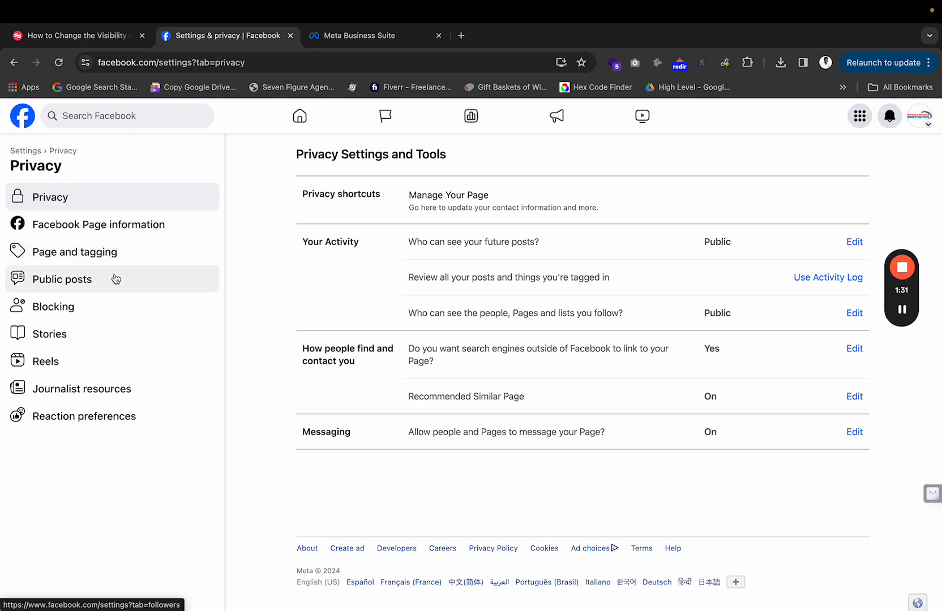
click(116, 278)
Step: Open the Page's Country Restrictions for editing and add United States to the country list
scroll(621, 376, down, 2)
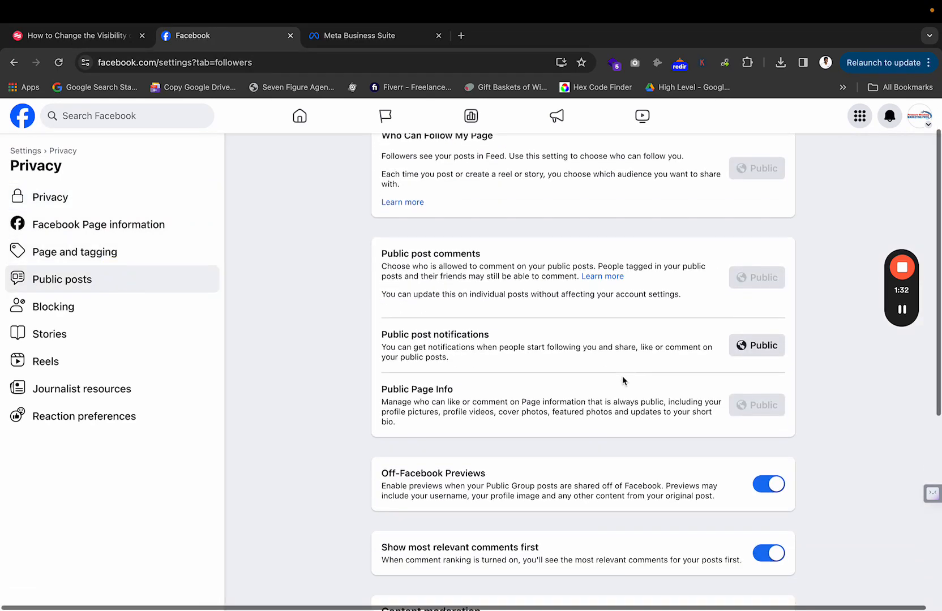
scroll(622, 377, down, 5)
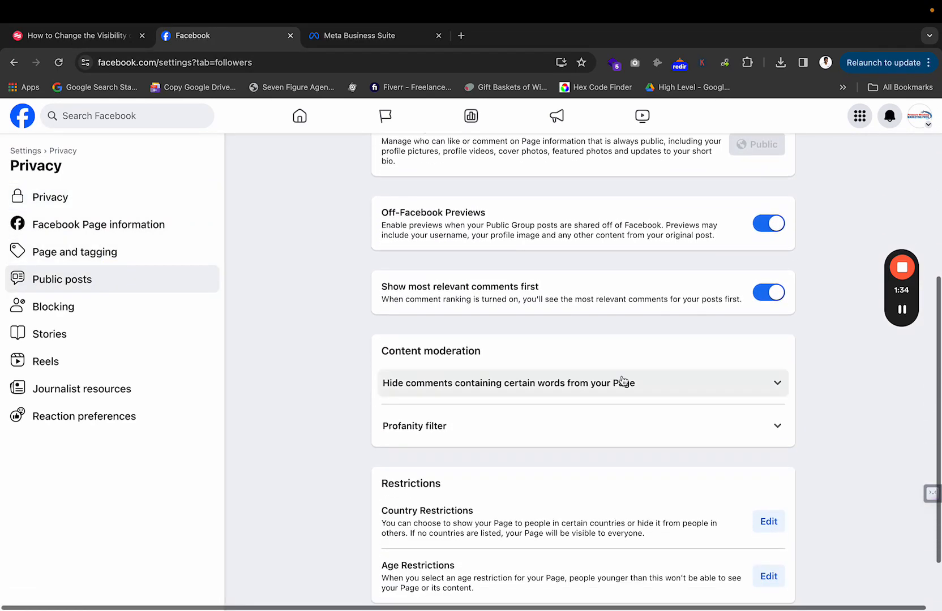
scroll(622, 381, down, 2)
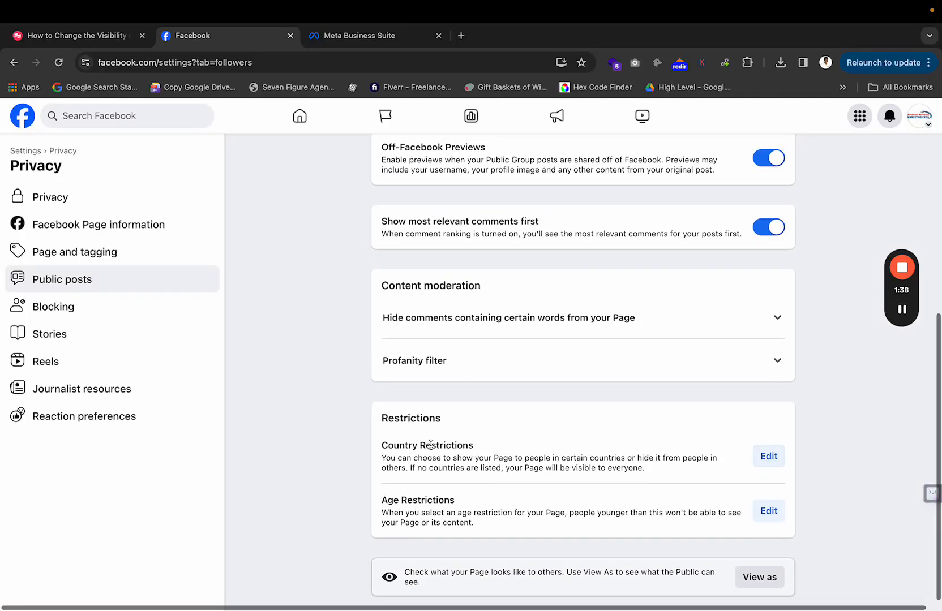
drag(388, 445, 700, 485)
click(767, 456)
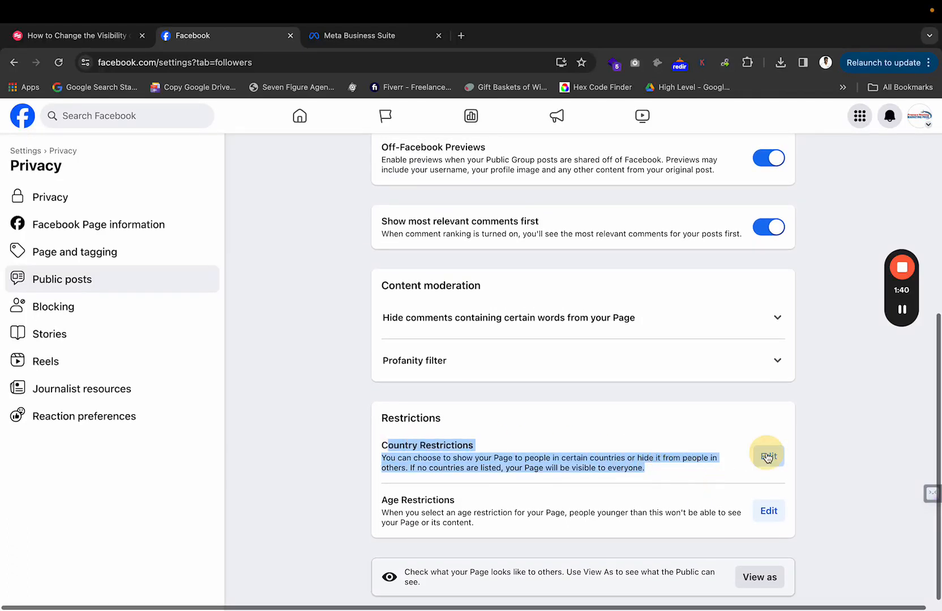
scroll(509, 472, down, 3)
click(461, 346)
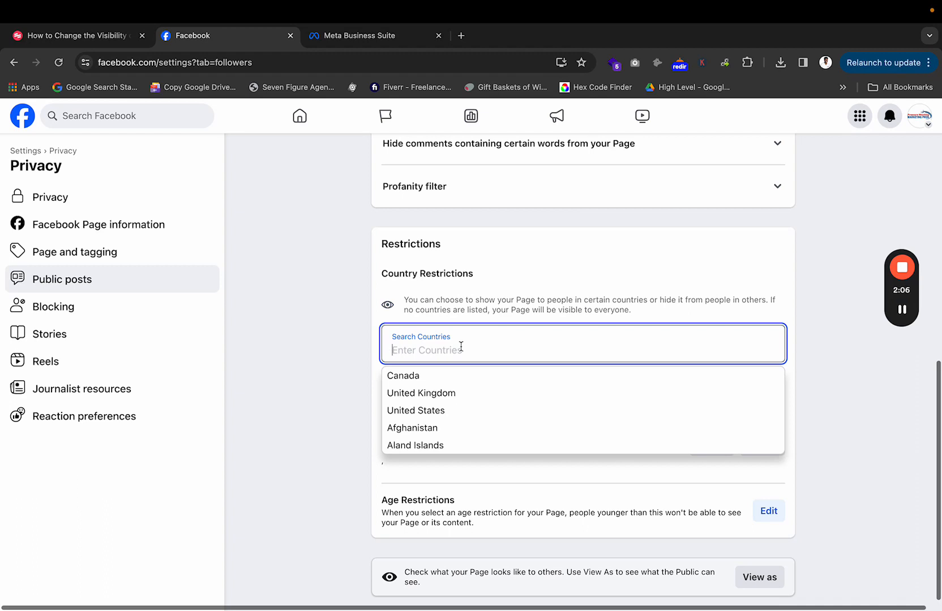
click(435, 414)
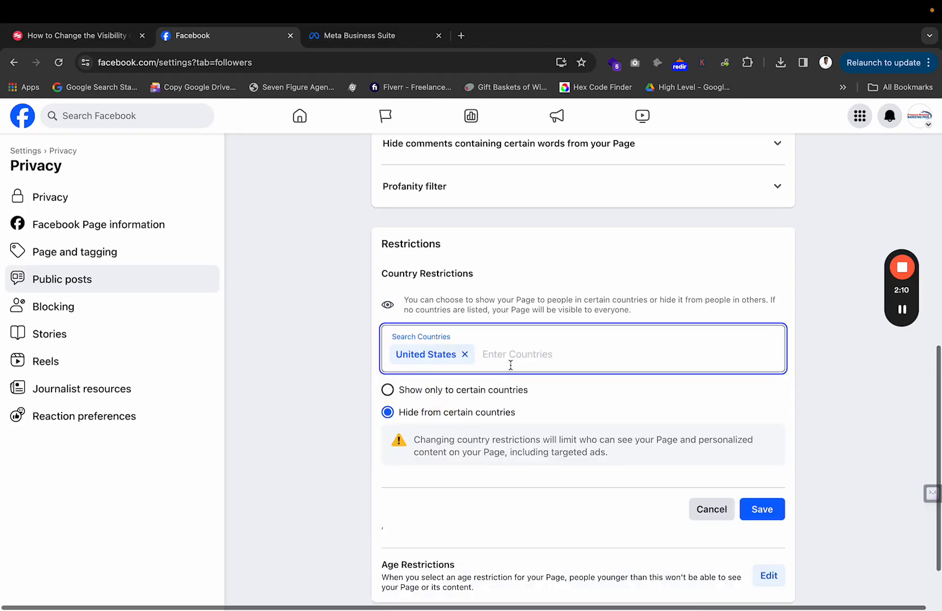
Step: Add Canada, Australia and New Zealand to the Country Restrictions list
text(cana)
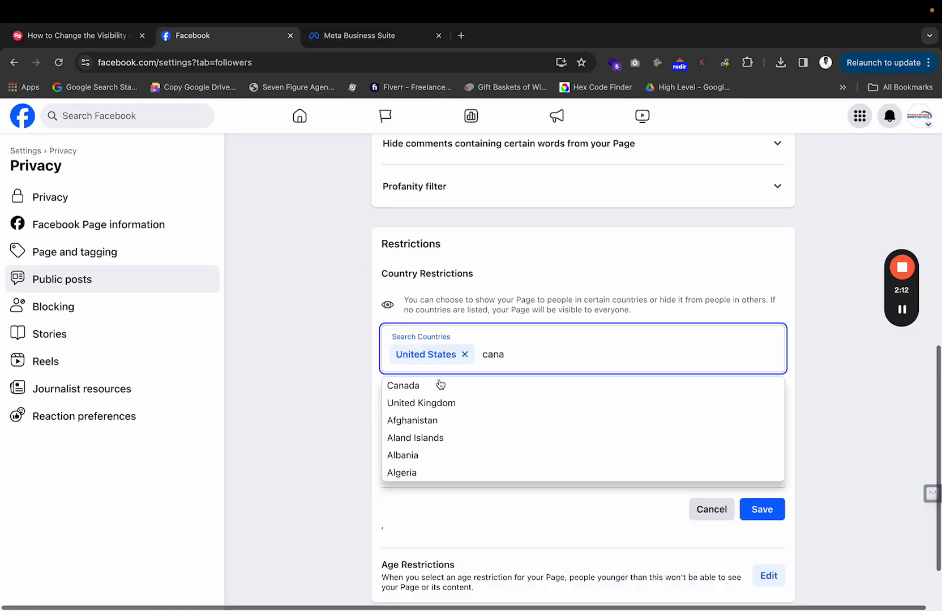
click(438, 393)
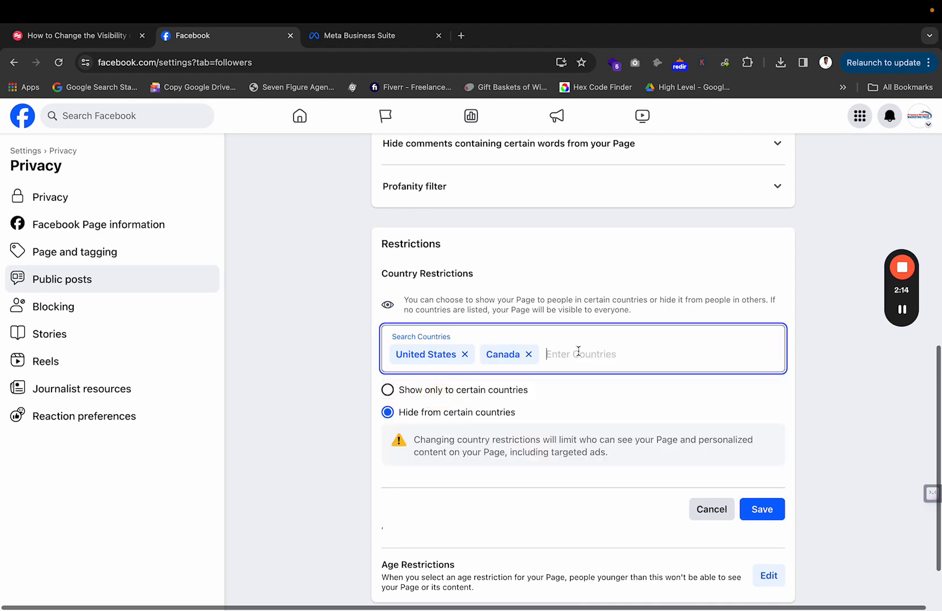
text(aus)
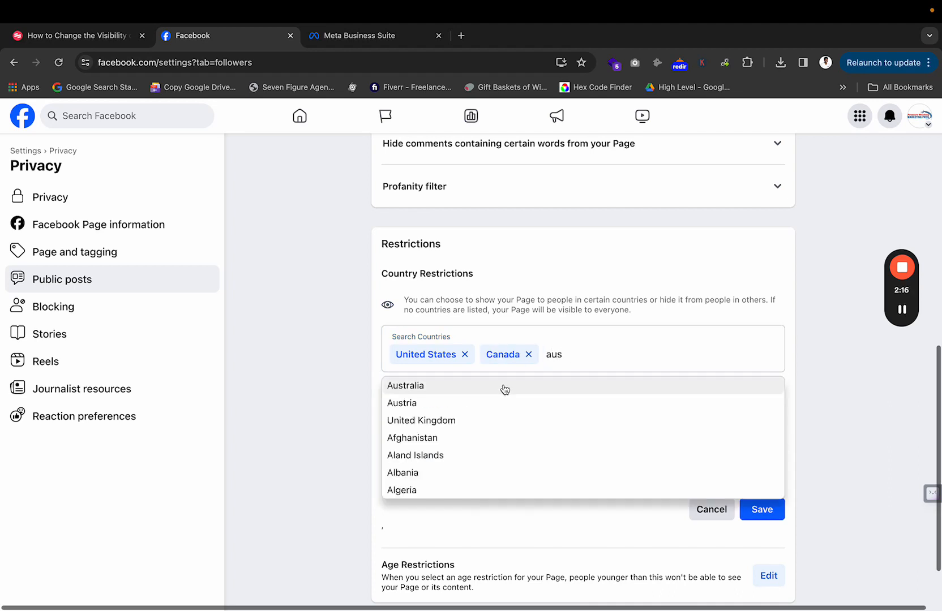
click(503, 388)
text(new)
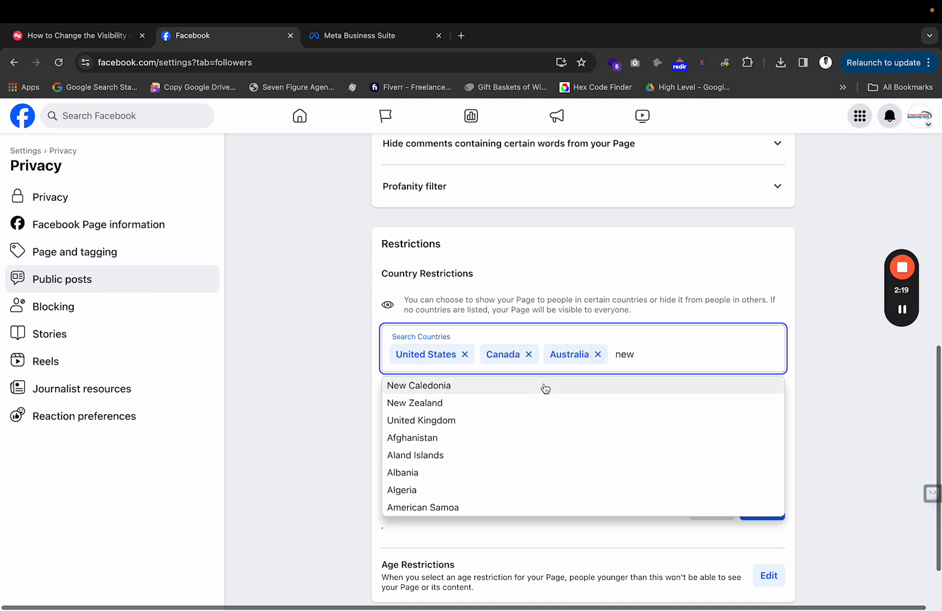
click(532, 403)
Step: Search the Country Restrictions list for Europe and clear the search entry
text(europ)
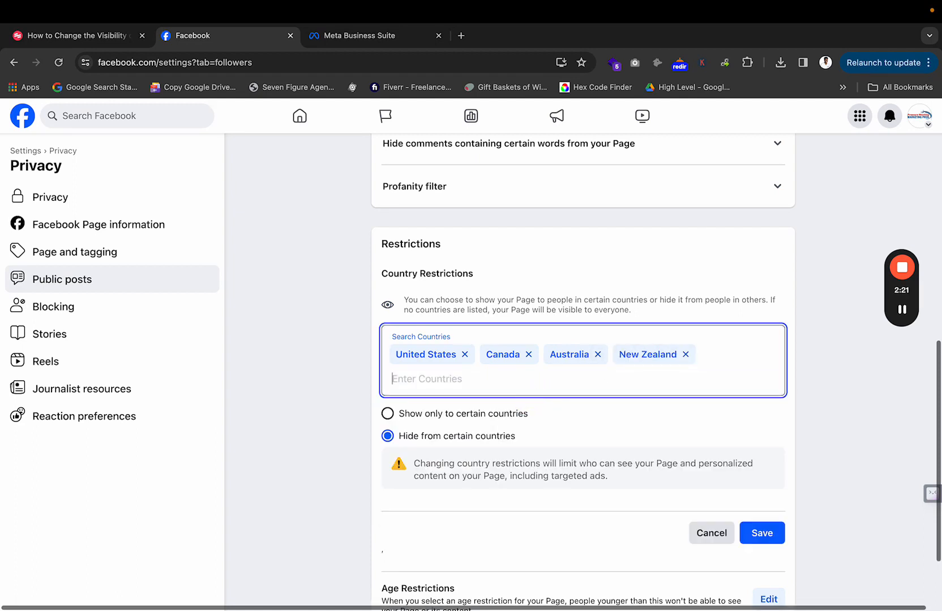
text(e)
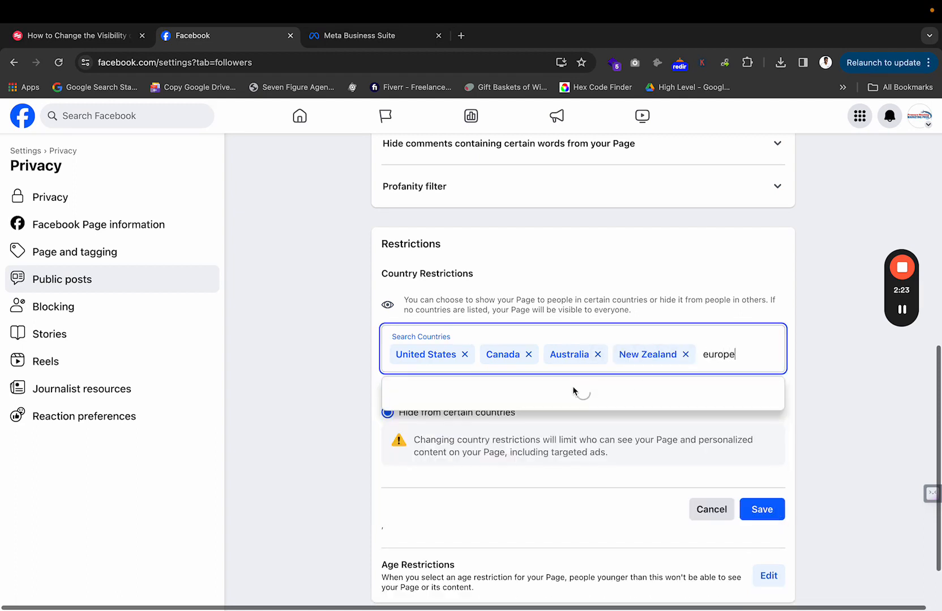
key(BackSpace)
key(BackSpace)
key(BackSpace)
key(BackSpace)
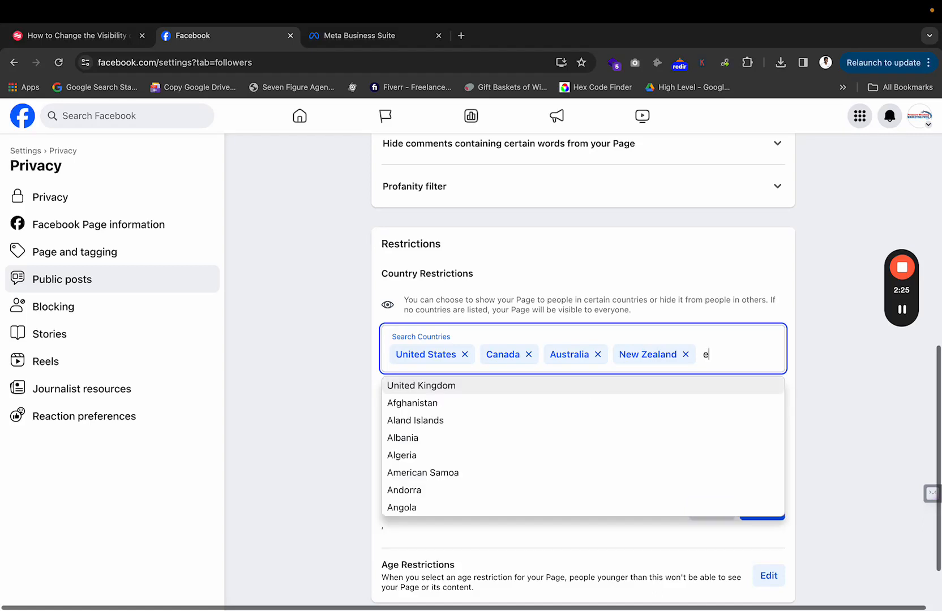
key(BackSpace)
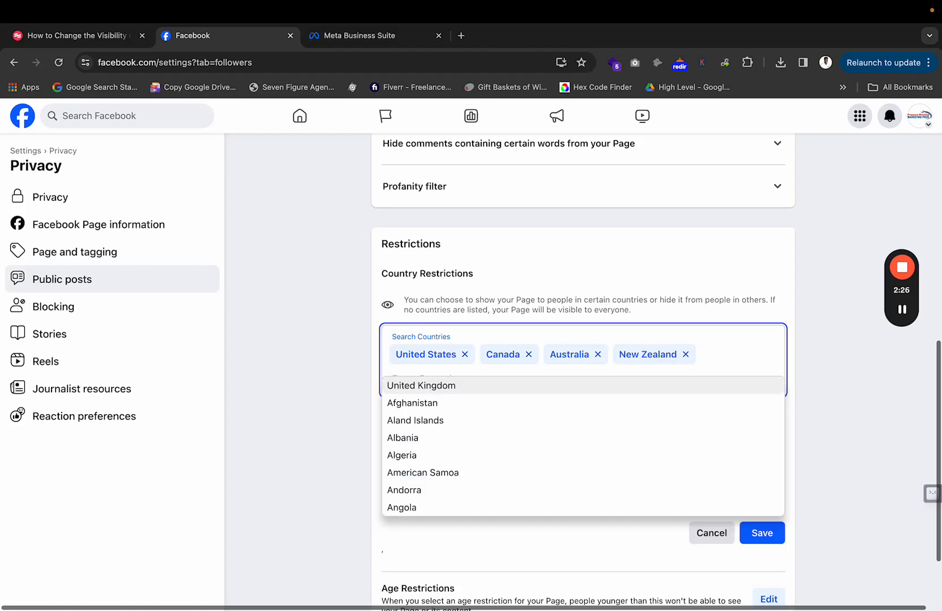
click(718, 354)
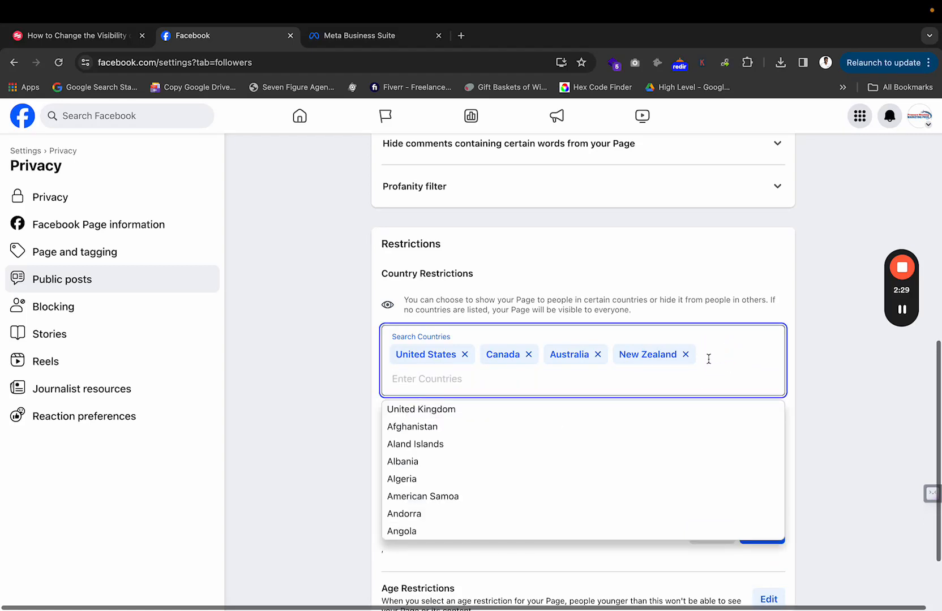
click(574, 295)
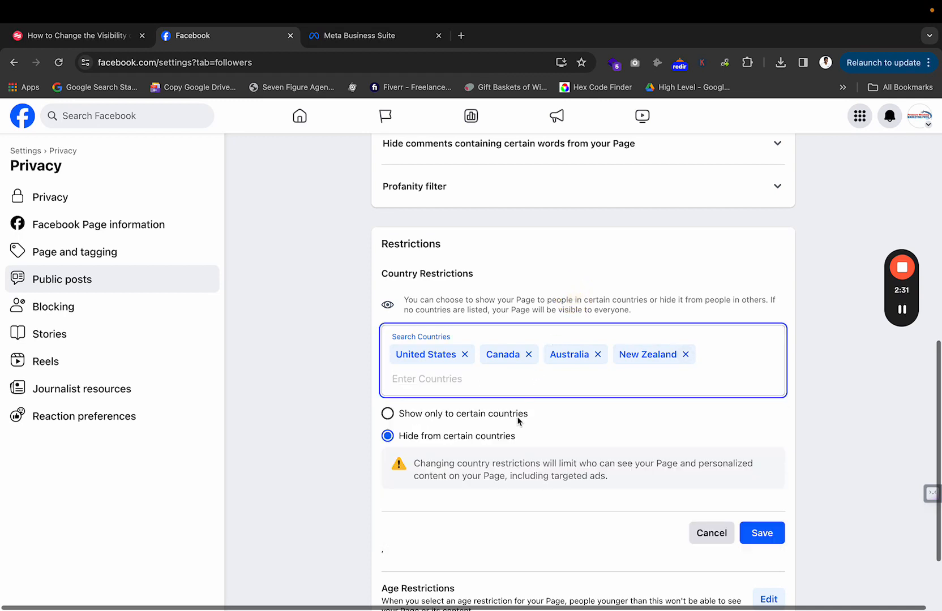
Step: Add United Kingdom to the Country Restrictions list
click(616, 379)
text(un)
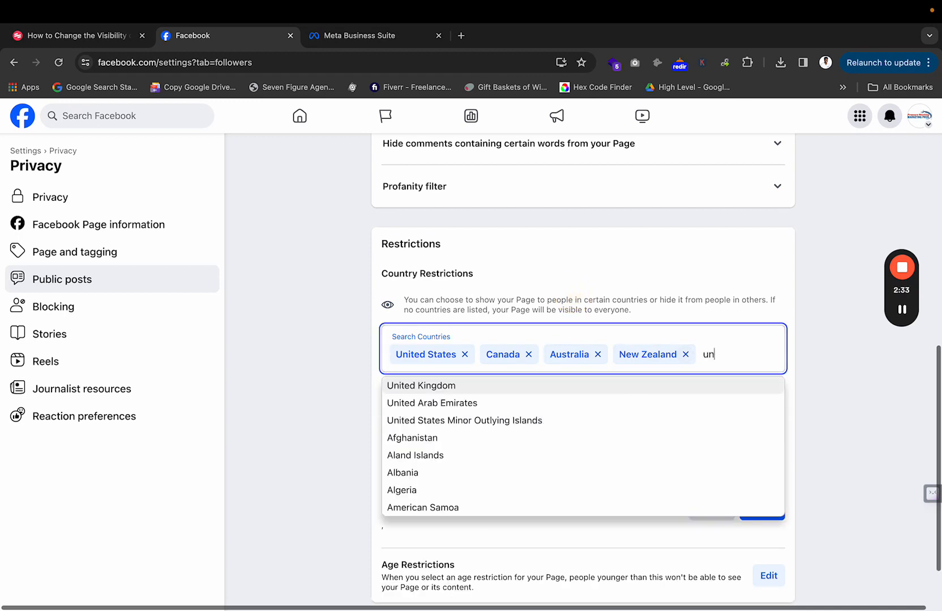
text(ited)
click(460, 391)
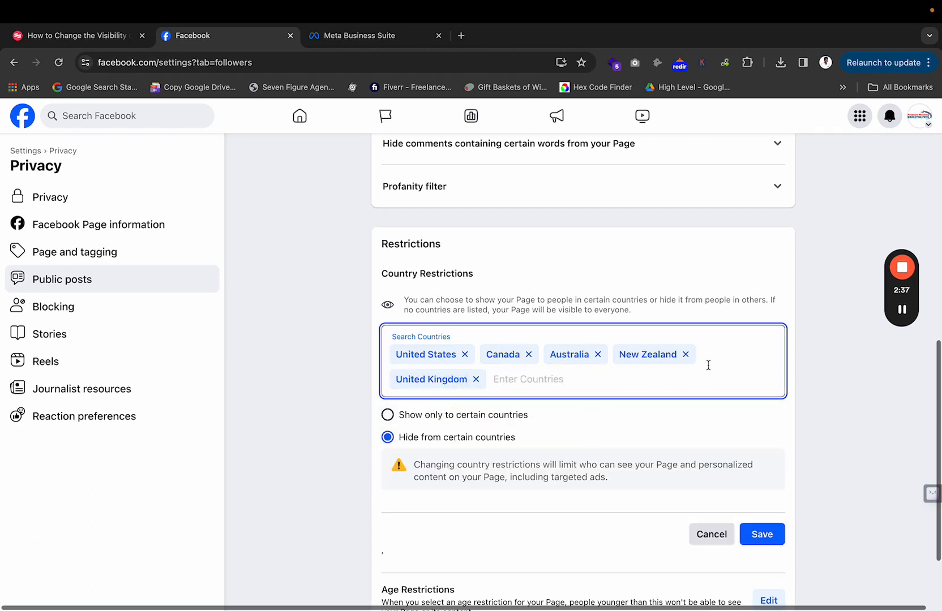
click(849, 342)
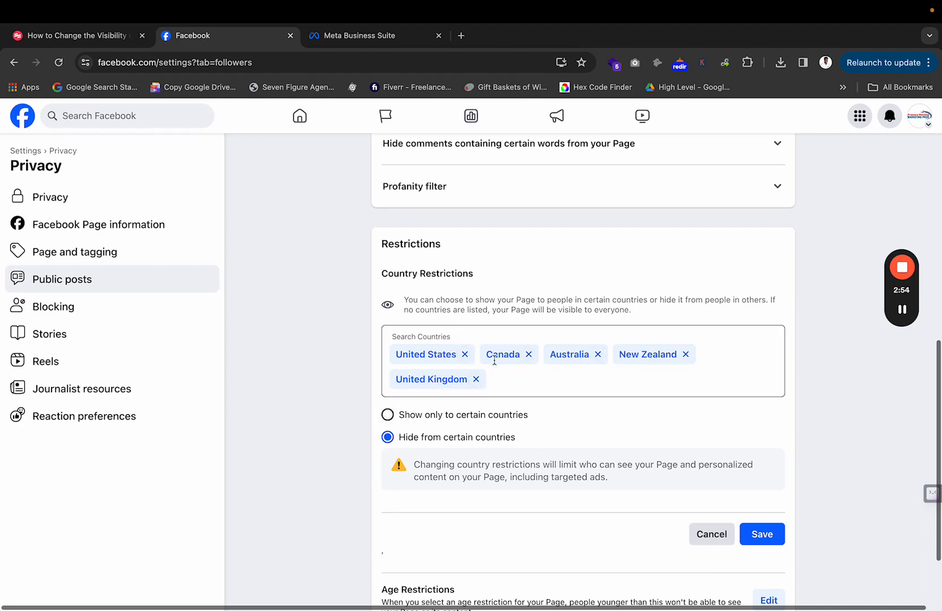
Step: Set the country restriction to Show only to certain countries and save the changes
click(387, 415)
click(388, 438)
click(387, 415)
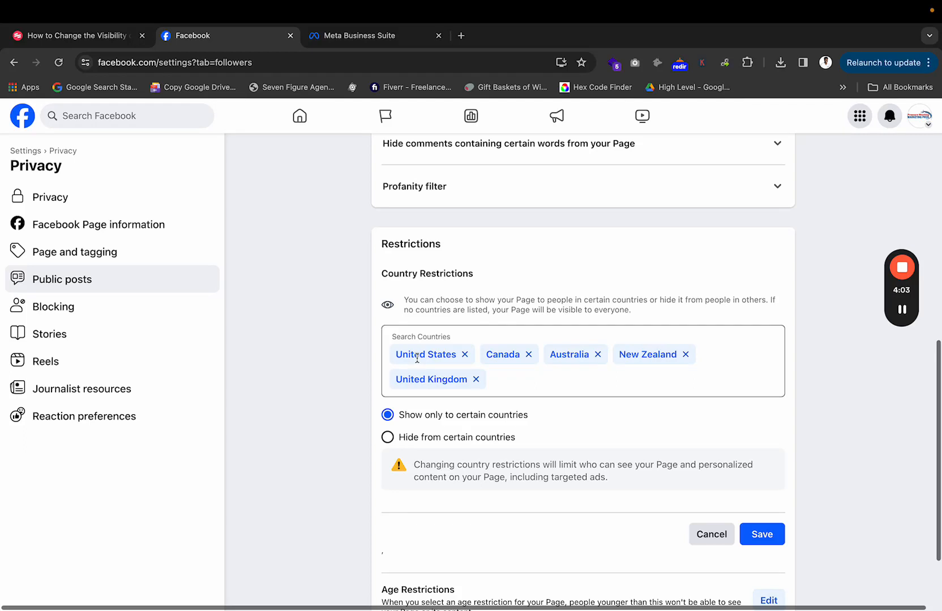
scroll(534, 494, down, 3)
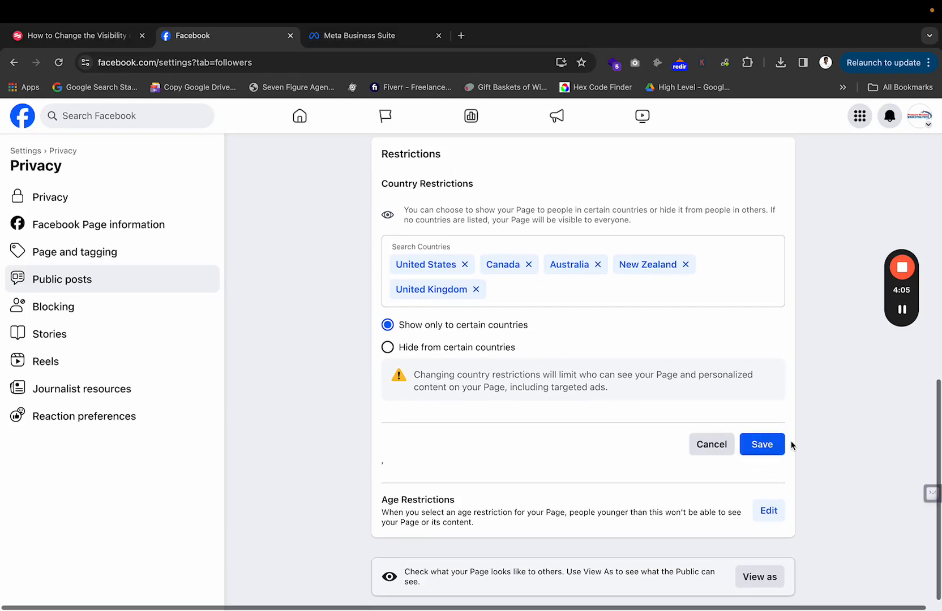
click(762, 452)
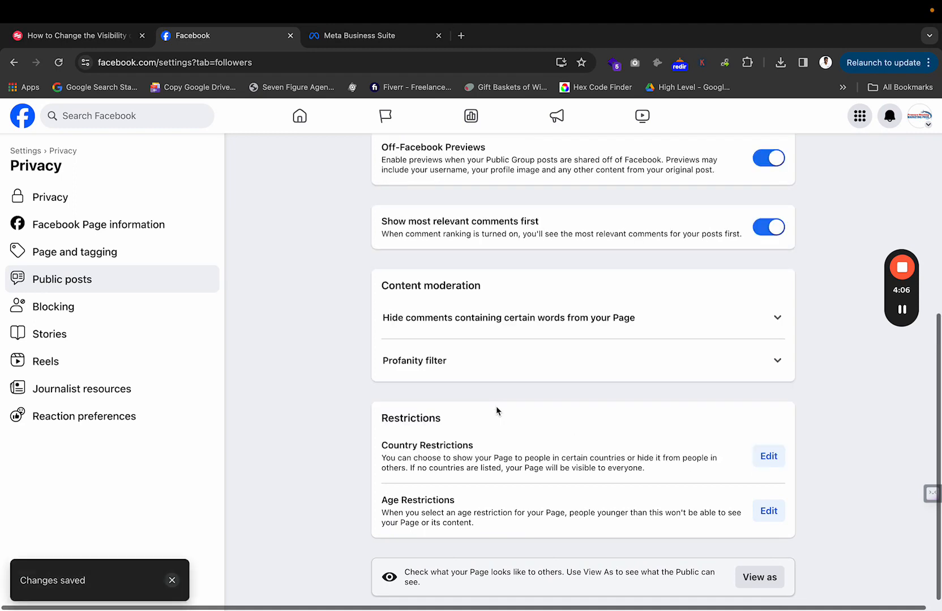